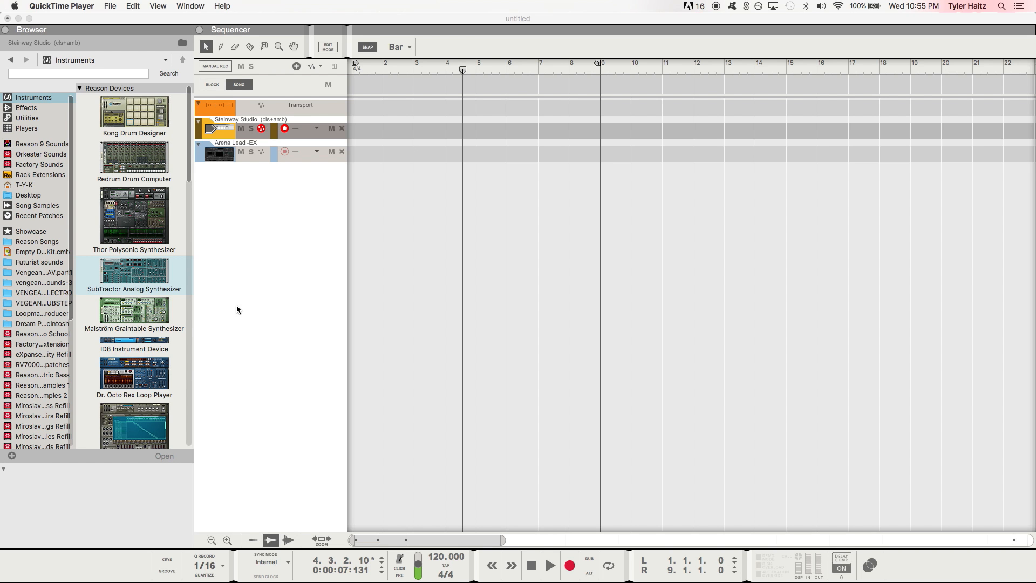
Draw a four-bar clip from bar 1 on the Steinway Studio track and pencil in four stacked short notes at 3.2.3
click(219, 47)
drag(353, 125, 469, 130)
click(205, 46)
double_click(363, 132)
click(221, 47)
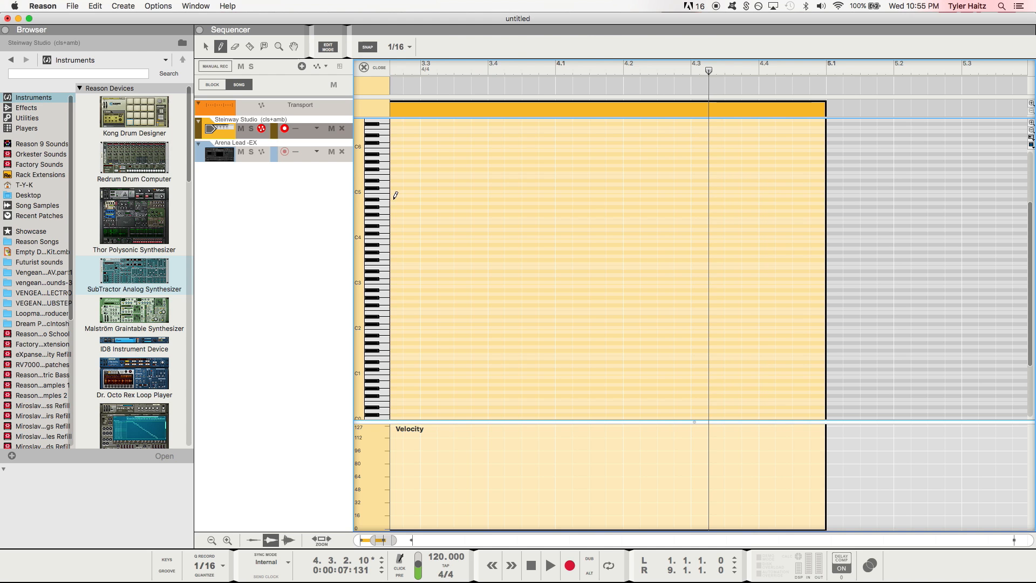
mouse_move(395, 195)
mouse_down()
mouse_move(418, 195)
mouse_move(419, 218)
mouse_move(405, 236)
mouse_move(421, 235)
mouse_move(408, 263)
mouse_move(419, 264)
mouse_up()
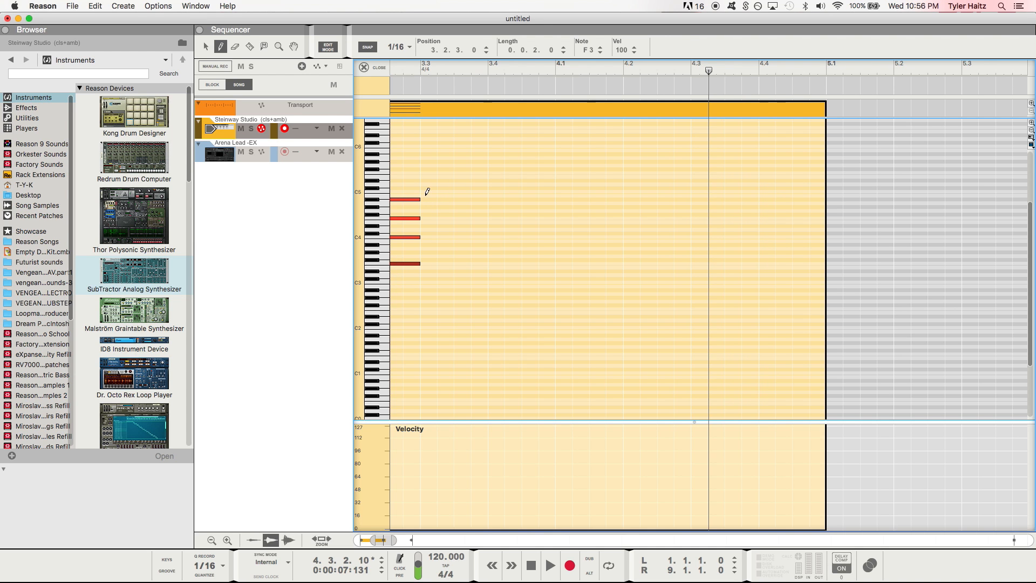
Delete the four stacked notes, close the clip and remove the clip from the Steinway Studio track
click(206, 46)
drag(410, 169, 426, 273)
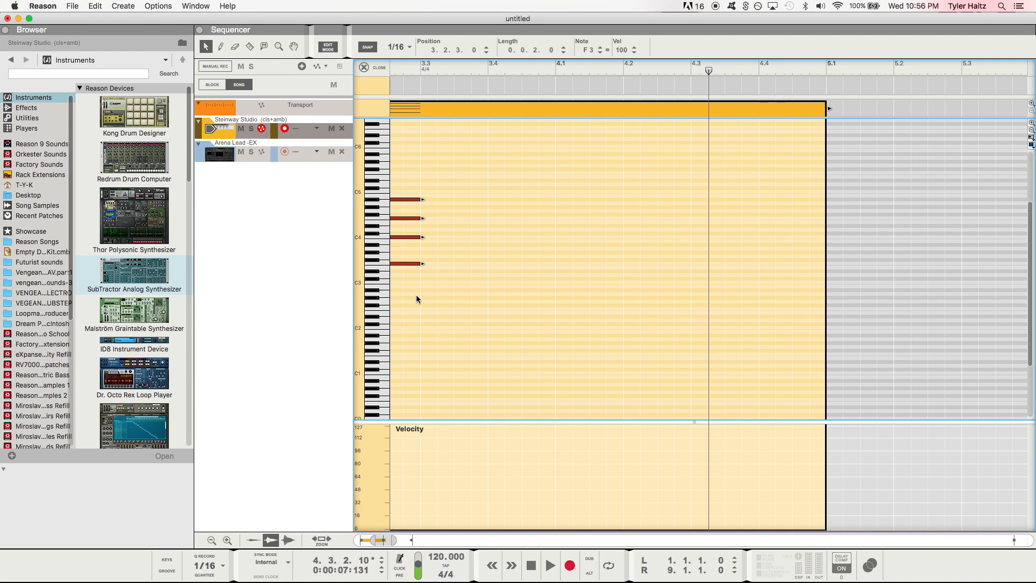
key(Delete)
click(368, 67)
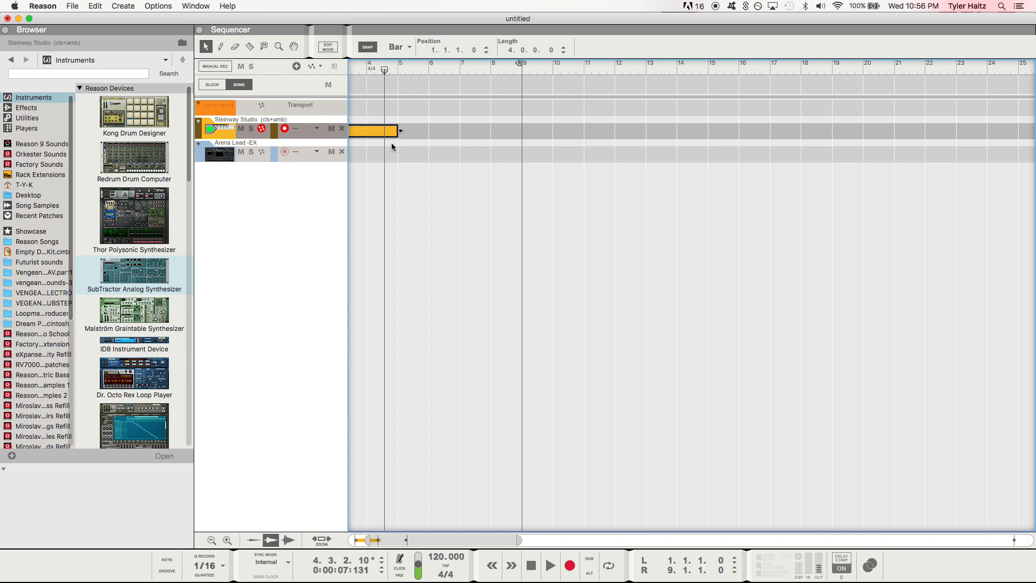
key(Delete)
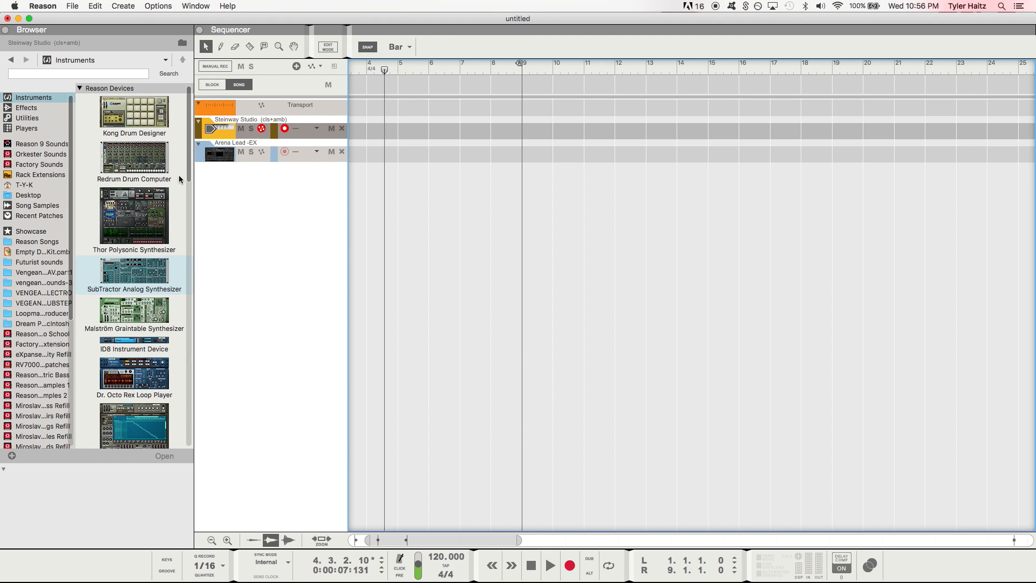
Start adding a control surface in the preferences, choose M-Audio as manufacturer and review its list of keyboard models
click(43, 5)
click(68, 37)
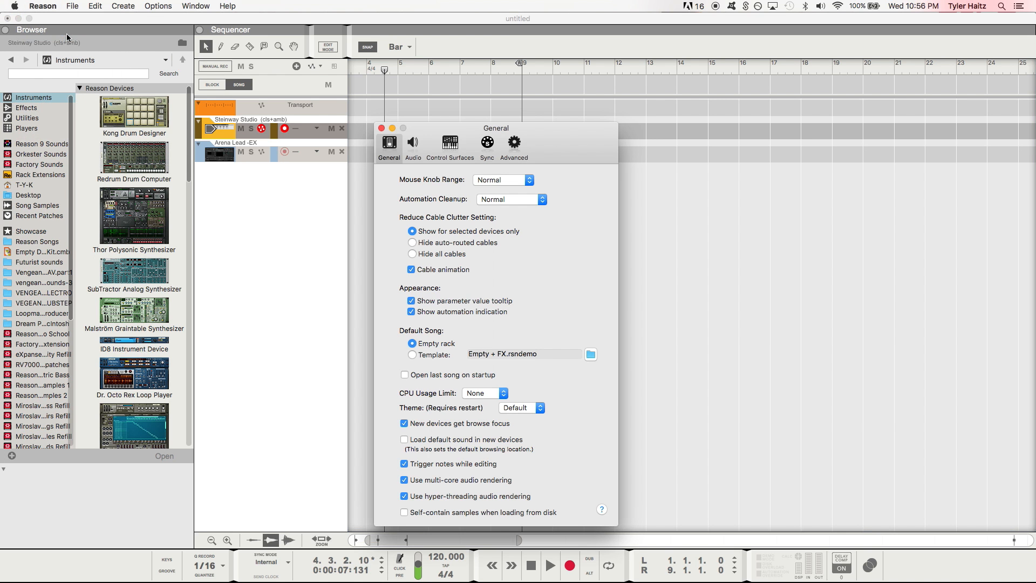
click(451, 152)
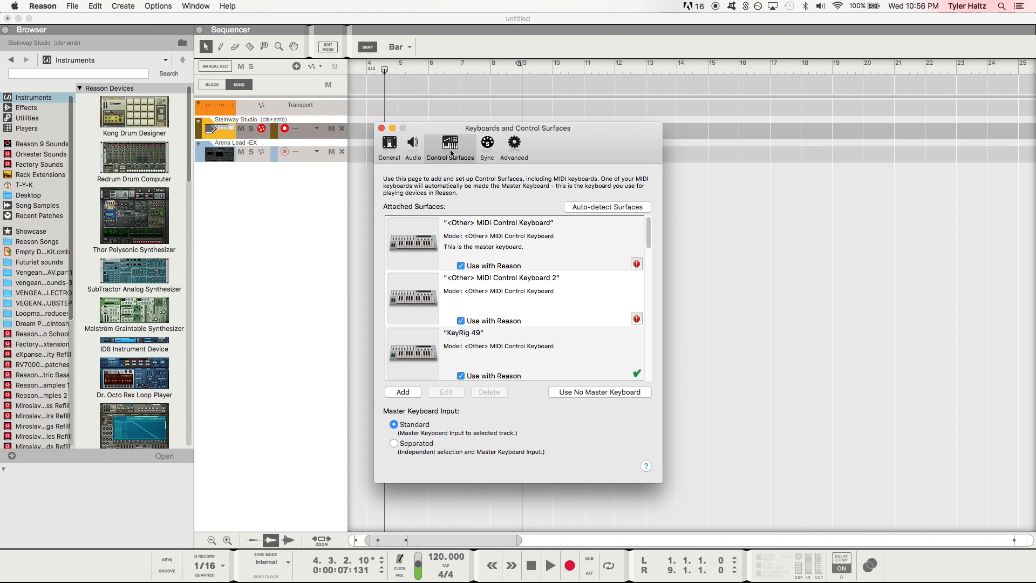
click(403, 391)
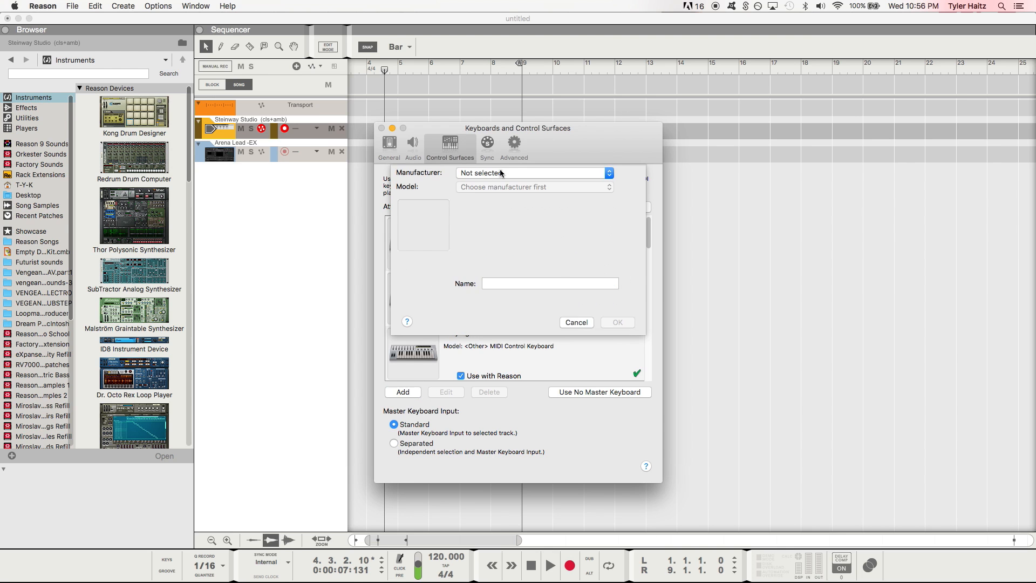
click(501, 173)
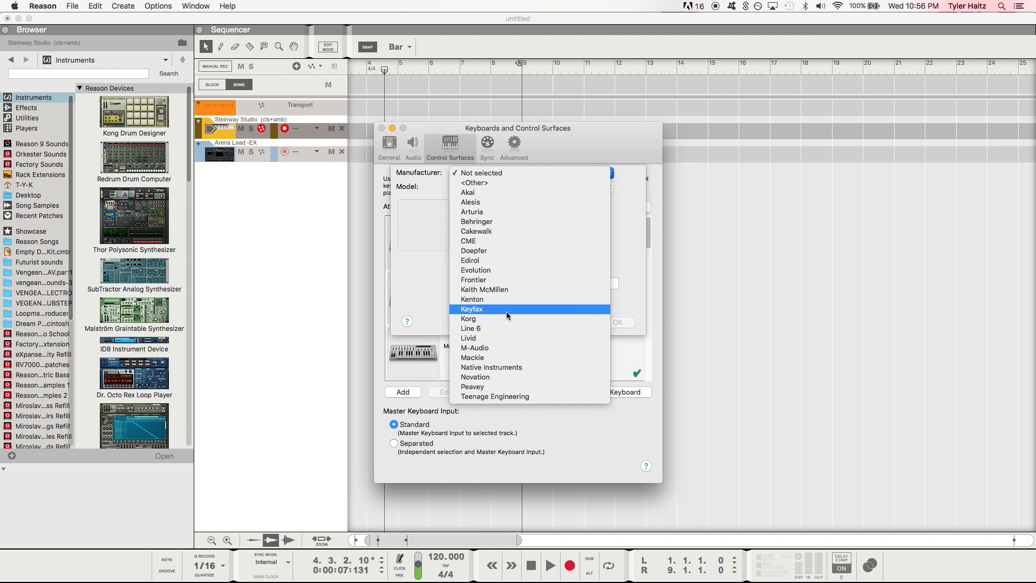
click(505, 347)
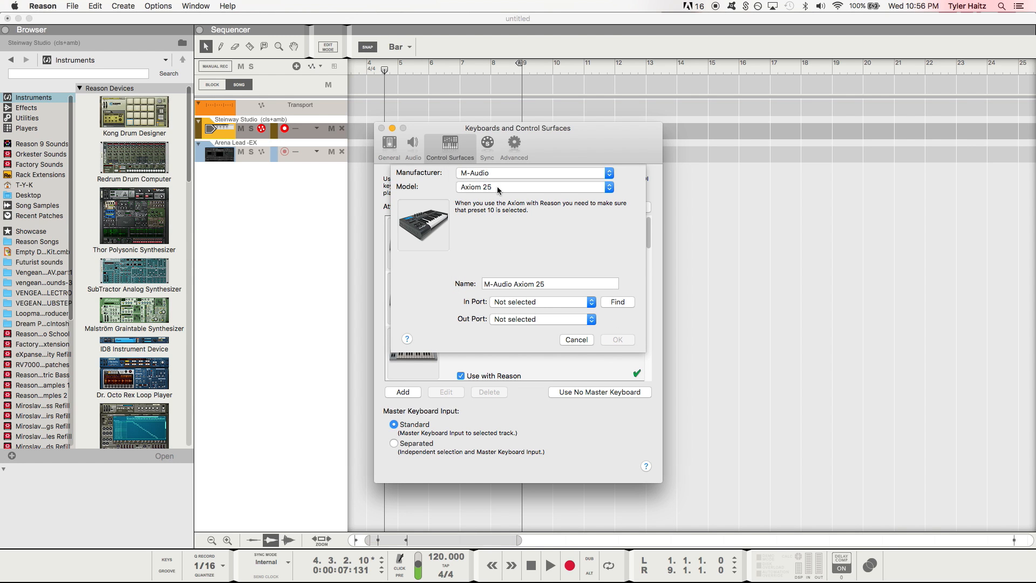
click(498, 189)
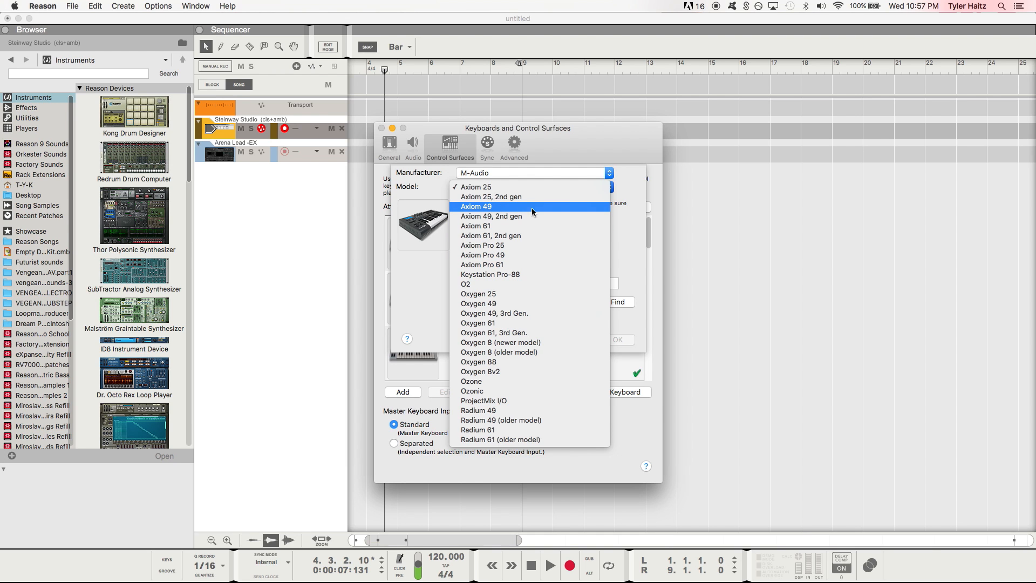
click(623, 239)
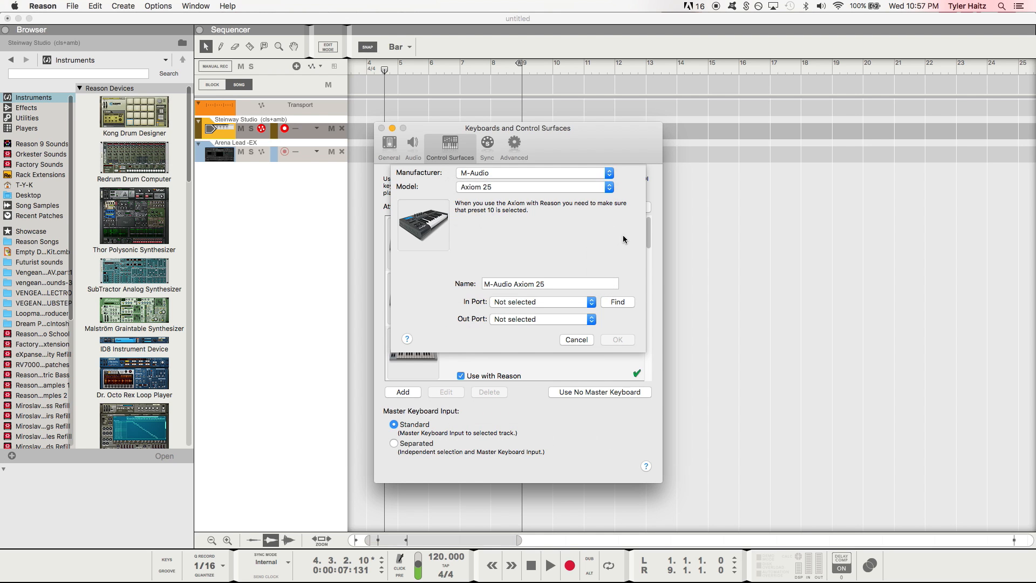
Set the new control surface's manufacturer to <Other> with the generic MIDI Control Keyboard model
click(574, 175)
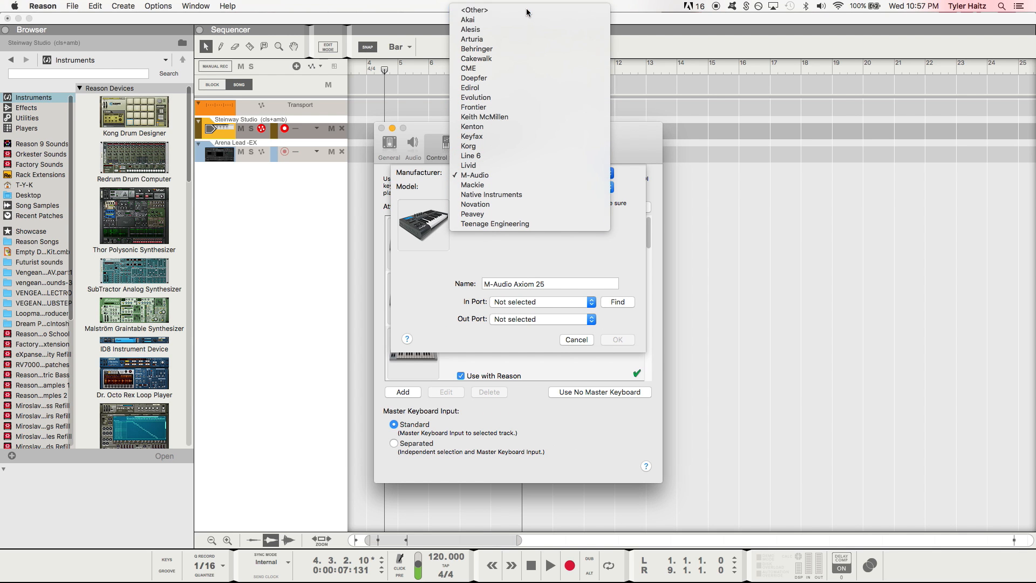
click(526, 12)
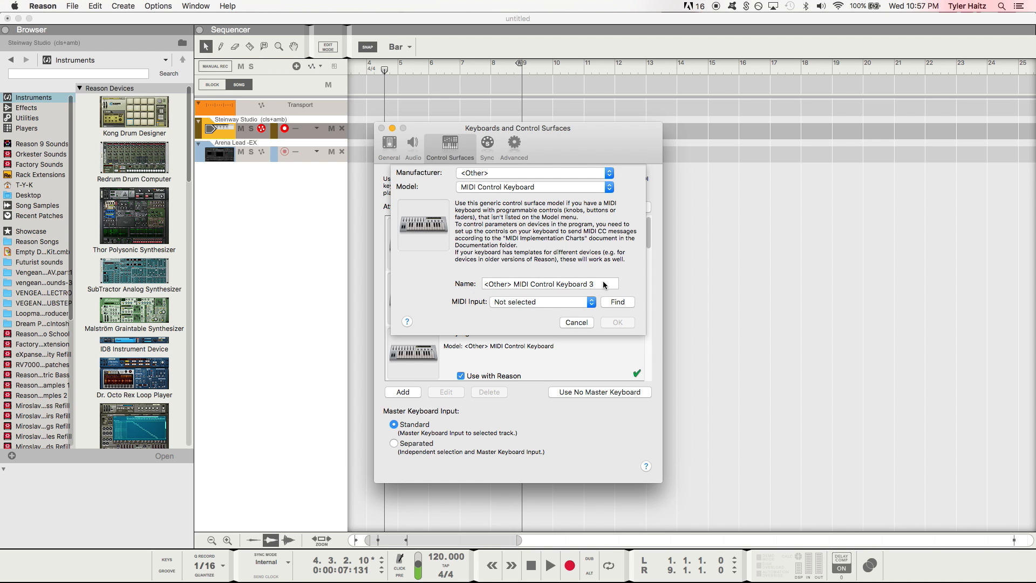
mouse_move(600, 285)
mouse_down()
mouse_move(477, 289)
mouse_move(609, 285)
mouse_move(543, 286)
mouse_move(589, 285)
mouse_up()
drag(596, 285, 479, 287)
click(519, 270)
Find and choose KeyRig 49 as the MIDI input, cancel adding the surface and close the preferences
click(592, 304)
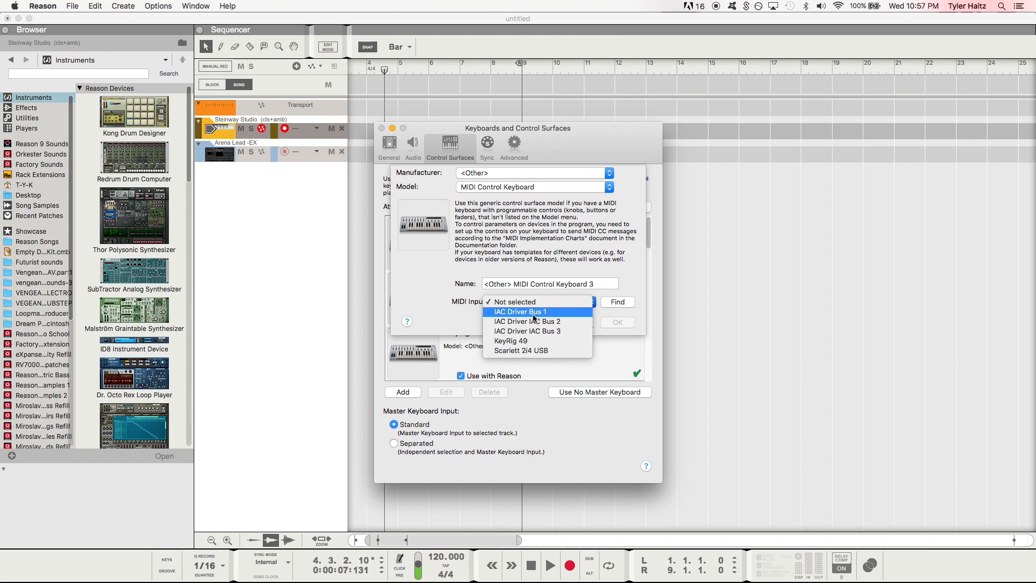
click(555, 269)
click(616, 304)
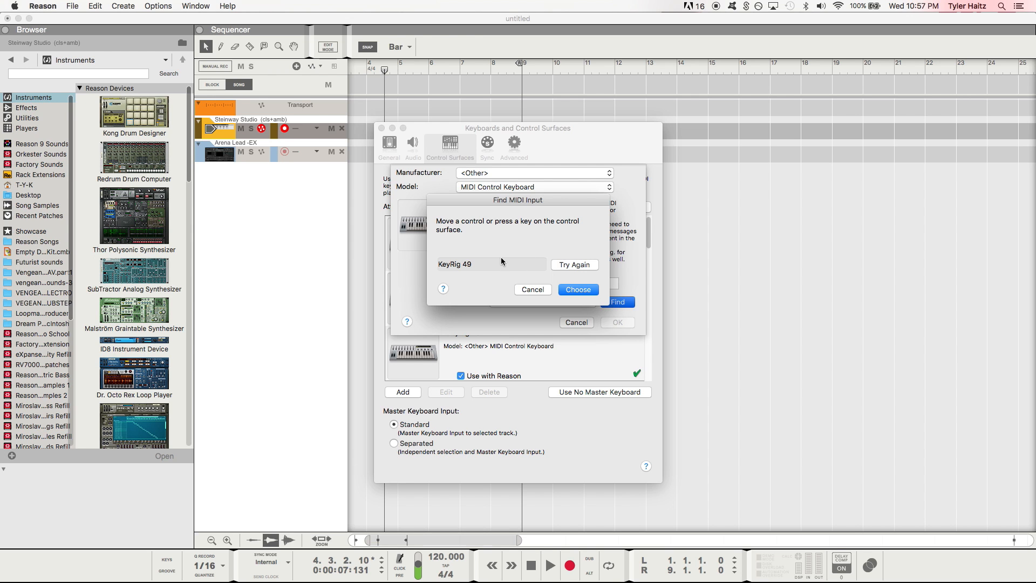
click(578, 290)
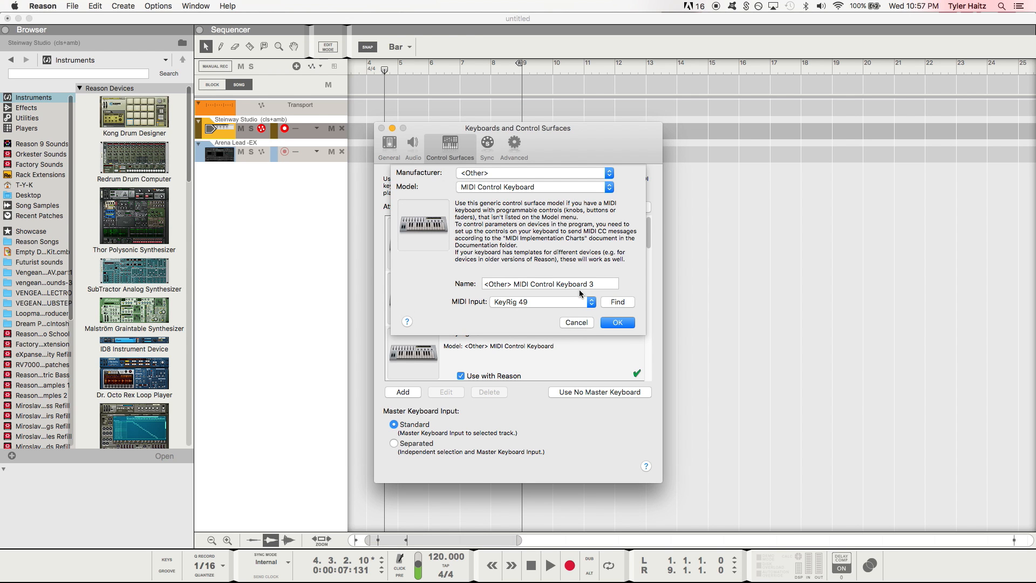
click(588, 322)
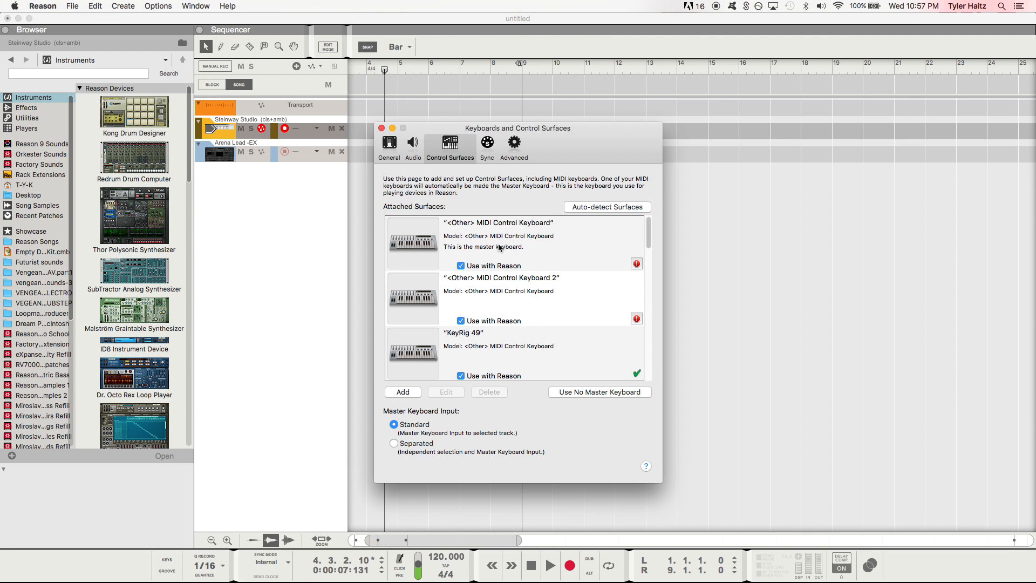
click(381, 128)
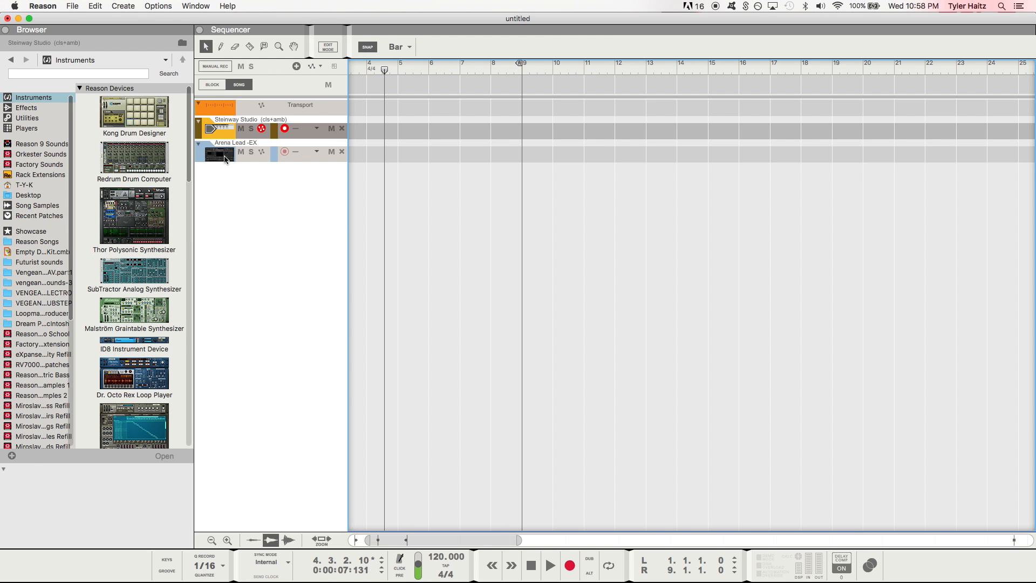
Alternate the master keyboard input between the Steinway Studio and Arena Lead -EX tracks, finishing on Arena Lead -EX
click(225, 157)
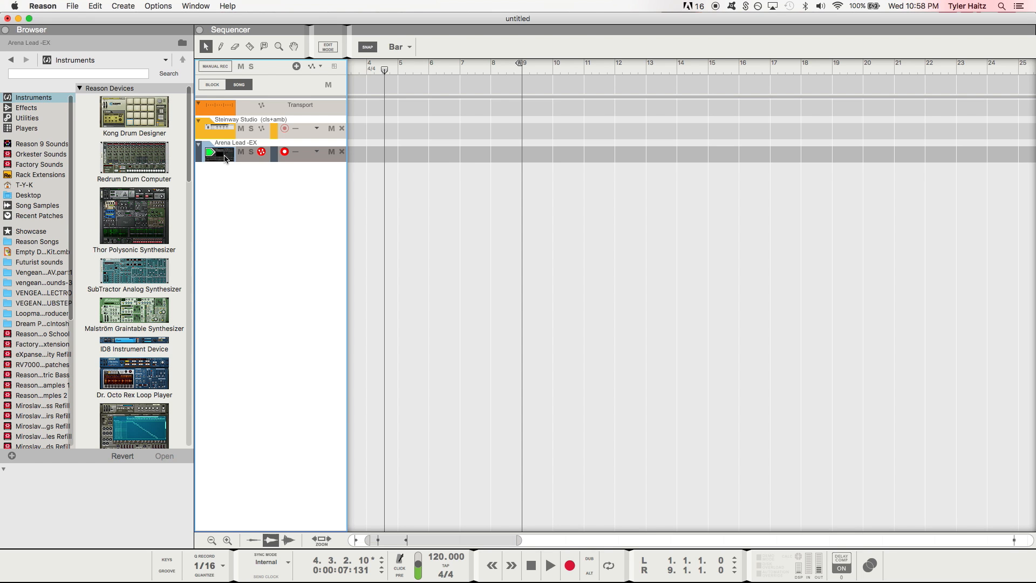
click(217, 129)
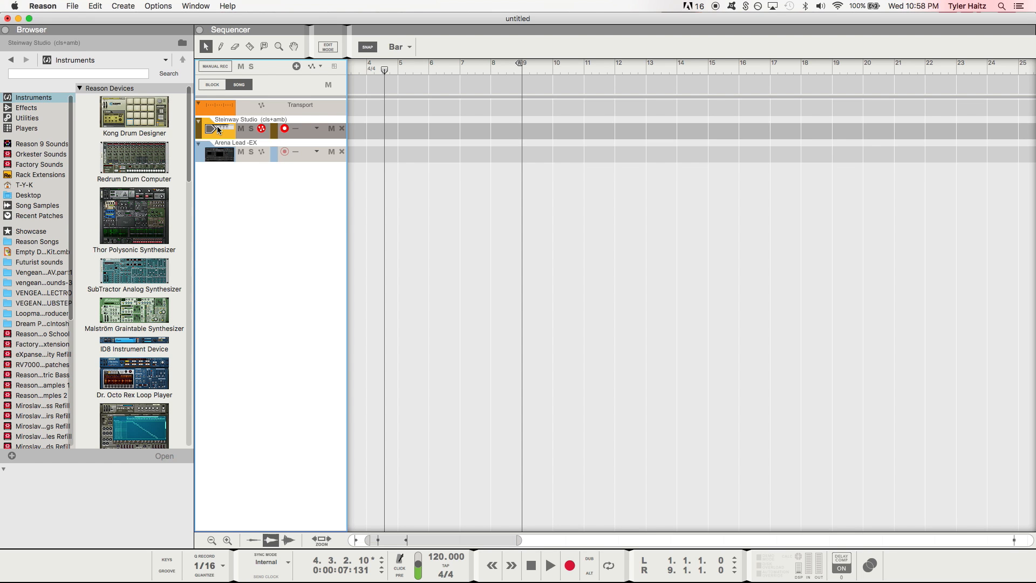
click(218, 151)
click(215, 129)
click(218, 152)
click(216, 129)
click(214, 154)
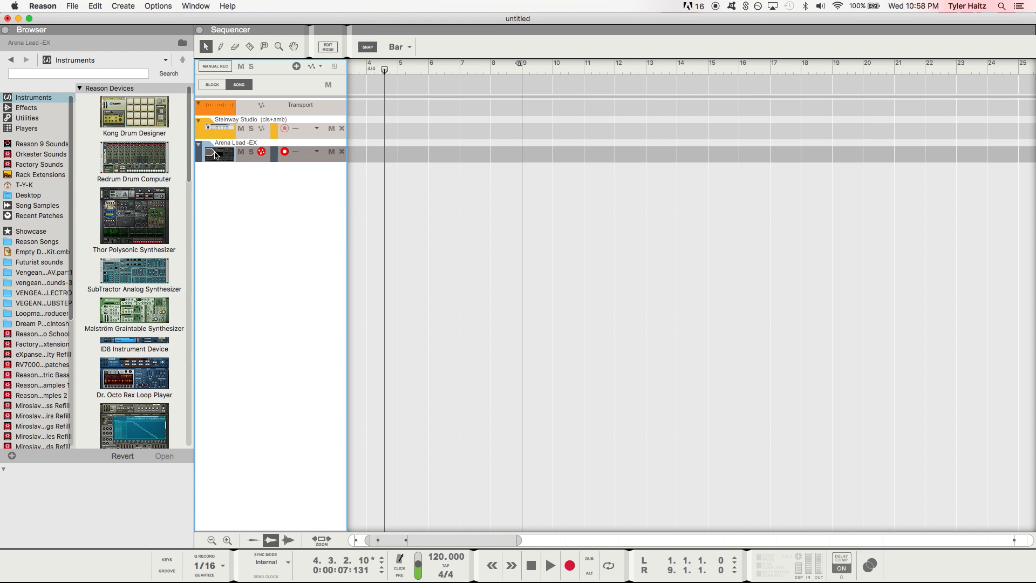
Switch to the rack window and try the Filter 1 Cutoff knob on the Arena Lead -EX synth, leaving it at 20000 Hz
key(ctrl+Up)
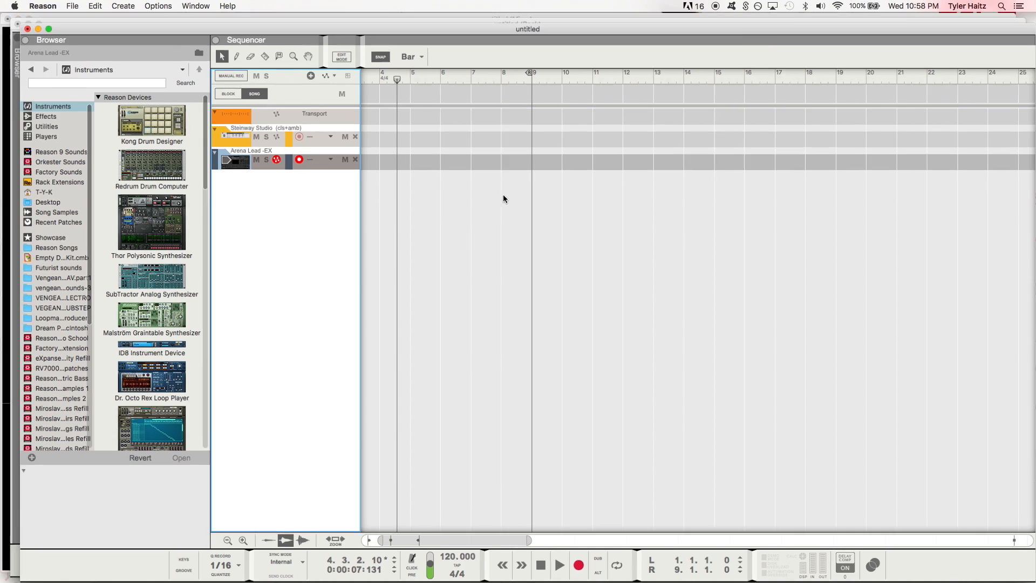
click(504, 279)
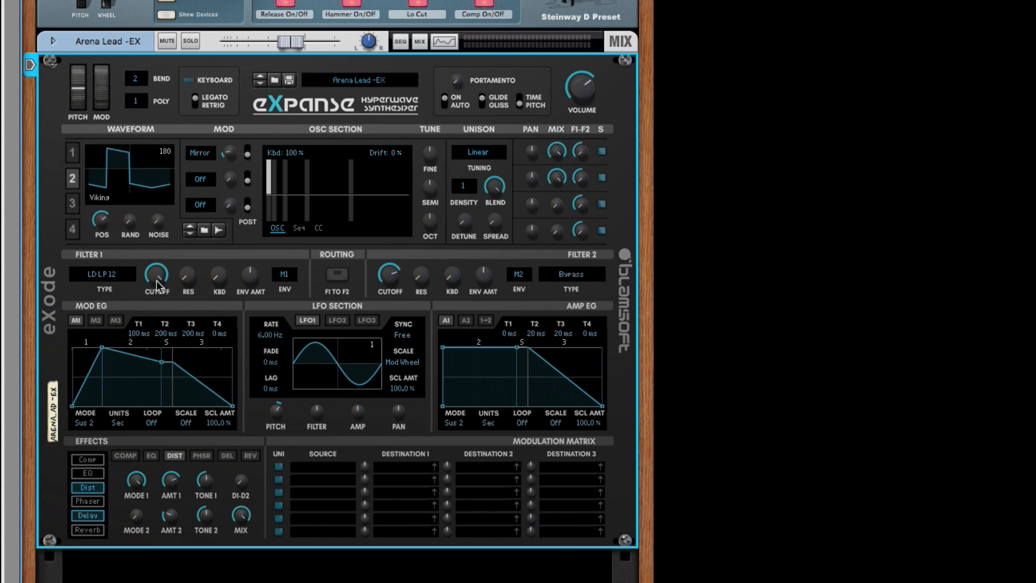
mouse_move(160, 280)
mouse_down()
mouse_move(159, 301)
mouse_move(157, 273)
mouse_up()
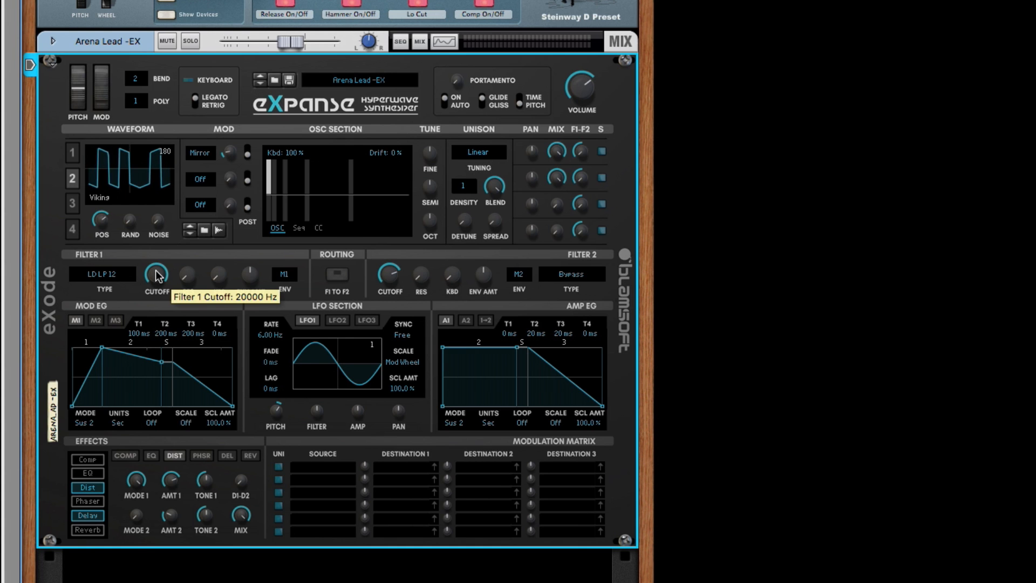
mouse_move(157, 277)
mouse_down()
mouse_move(160, 309)
mouse_move(160, 272)
mouse_up()
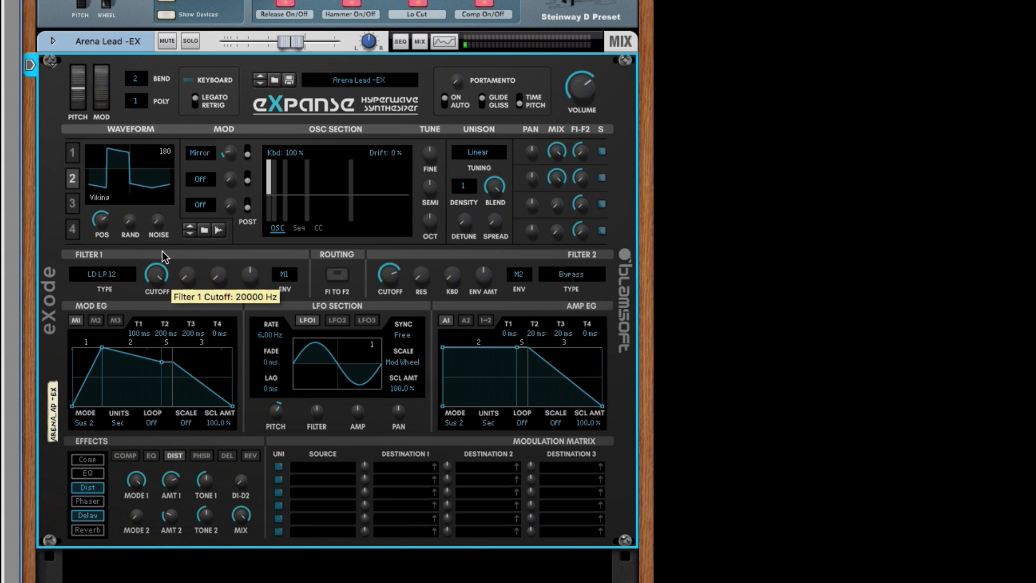
Map Arena Lead -EX's Filter 1 Cutoff to KeyRig 49 control CC 07 as a remote override, and return to the sequencer window
right_click(155, 270)
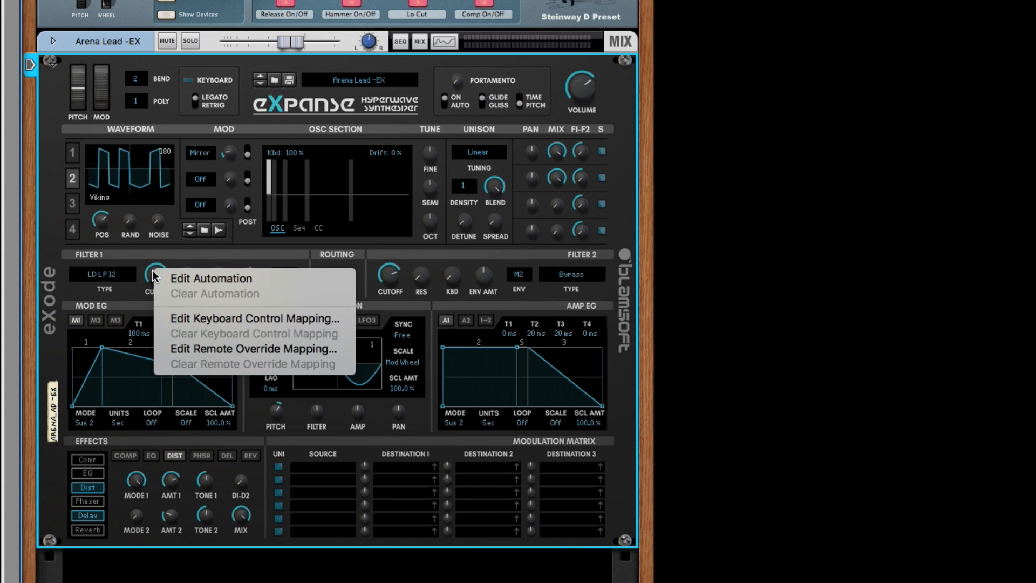
click(200, 350)
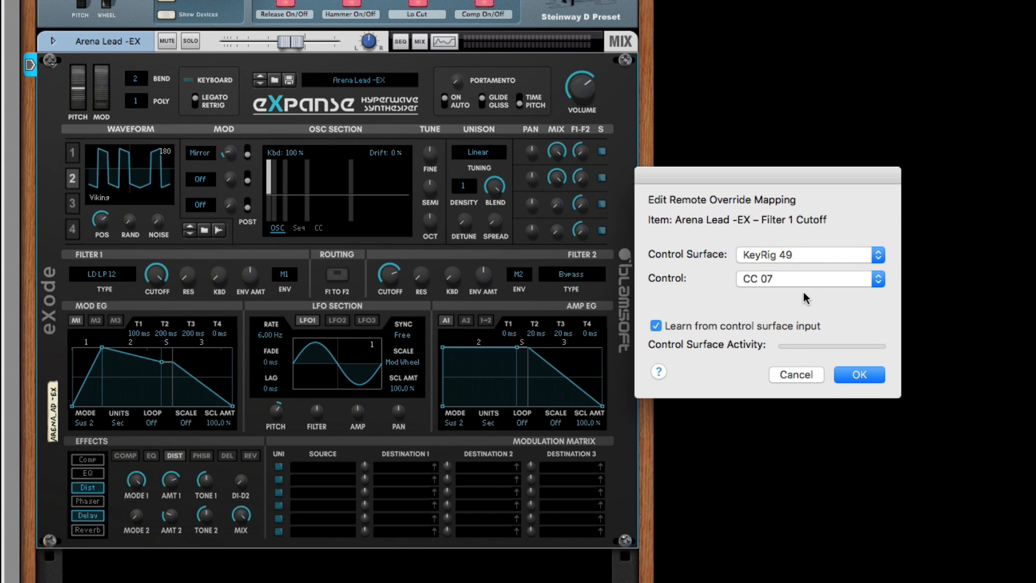
click(859, 374)
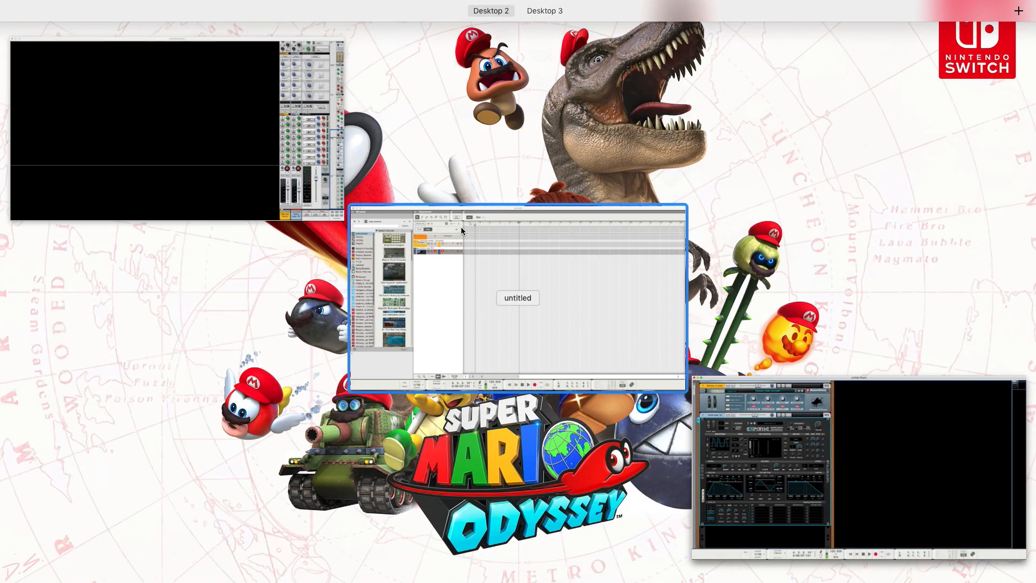
click(456, 227)
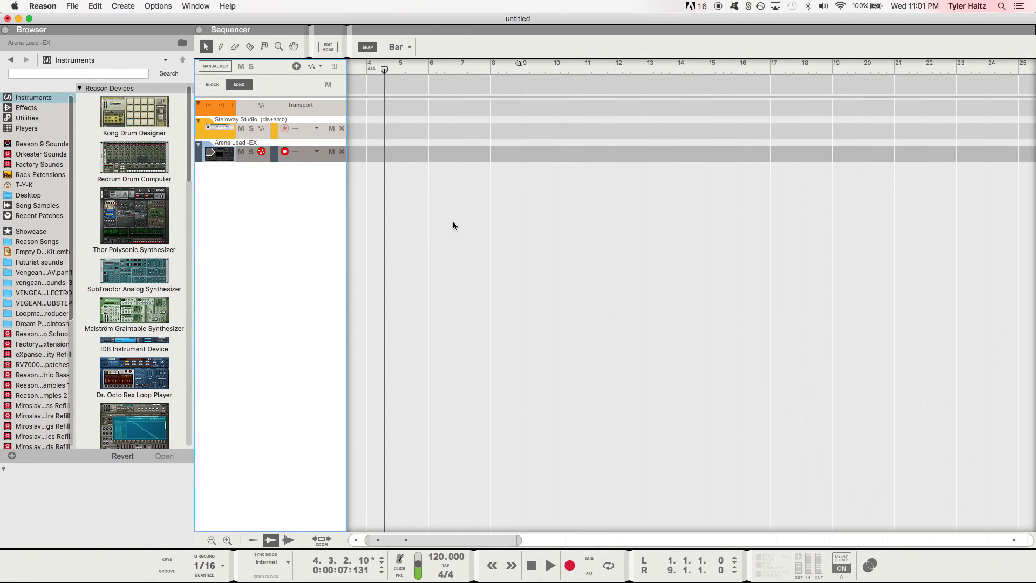